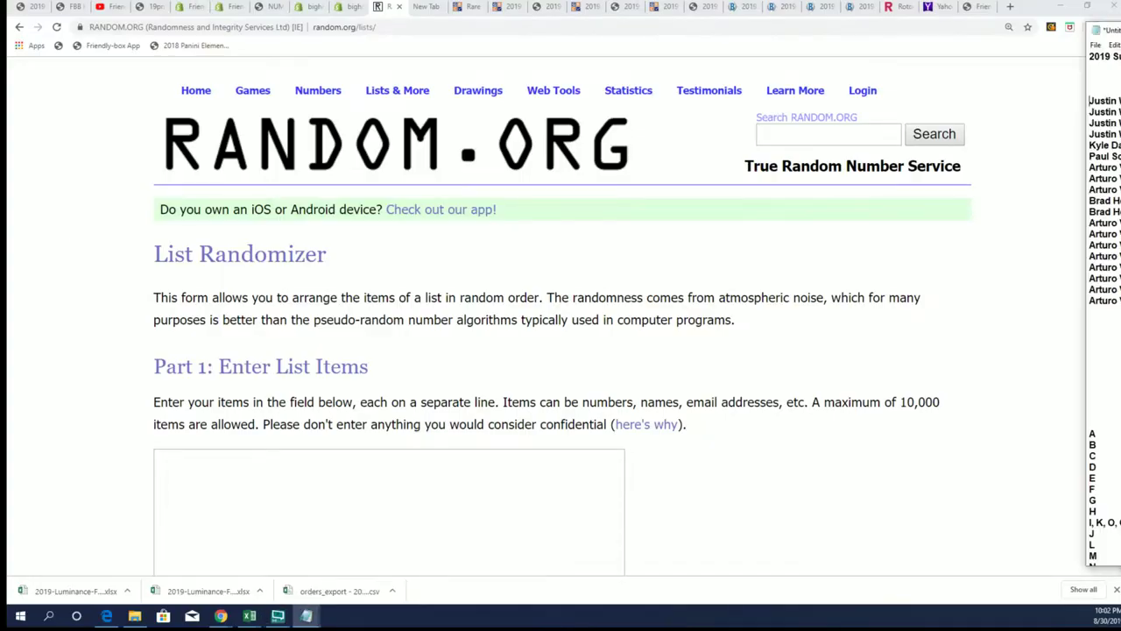
Step: Select the 19 owner names in the Notepad participant list
left_click_drag(1120, 55, 588, 57)
left_click_drag(683, 82, 587, 82)
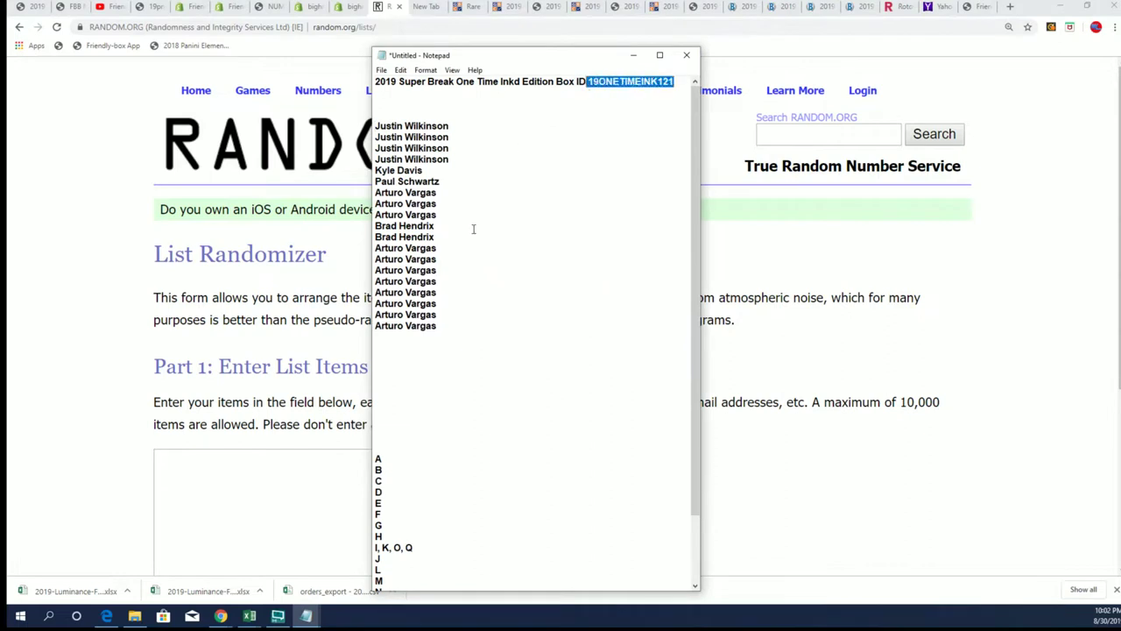
mouse_move(440, 322)
left_mouse_down()
mouse_move(411, 235)
mouse_move(412, 144)
mouse_move(377, 127)
left_mouse_up()
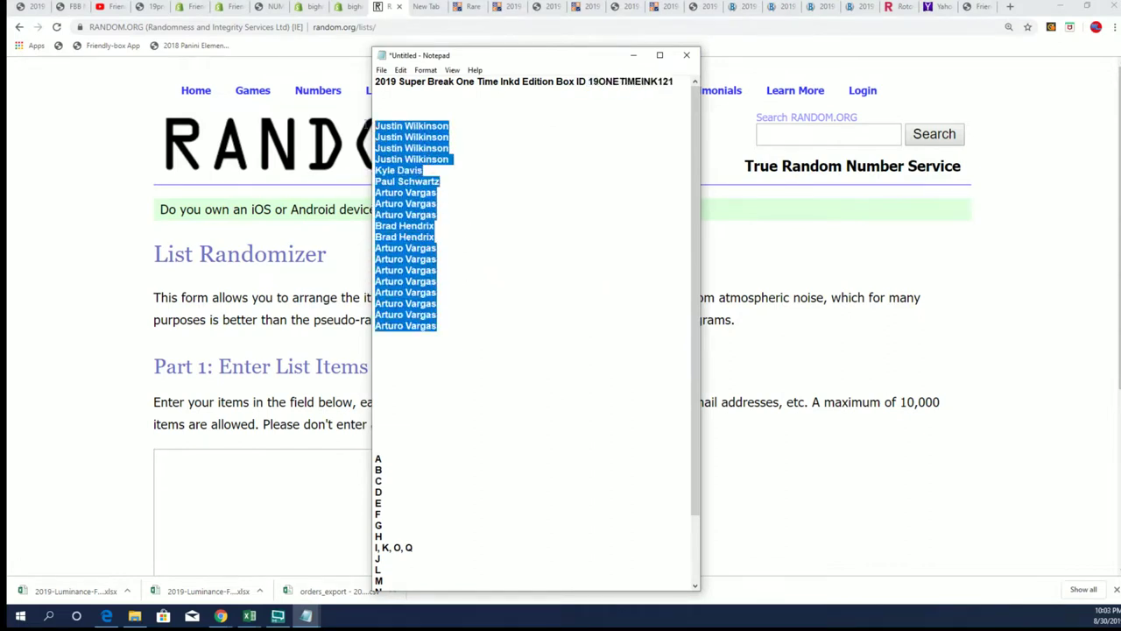
right_click(407, 137)
Step: Copy the owner names and paste them into the List Randomizer's list box
left_click(427, 179)
left_click(216, 377)
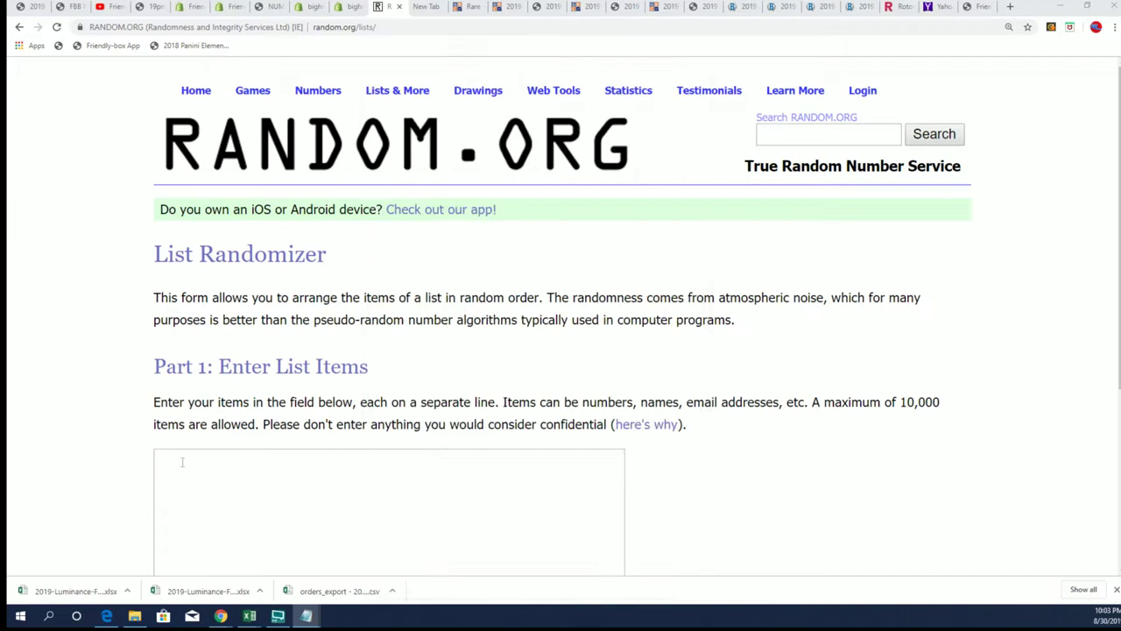
right_click(179, 461)
left_click(208, 368)
Step: Randomize the 19-name list seven times
scroll(138, 493, "down", 3)
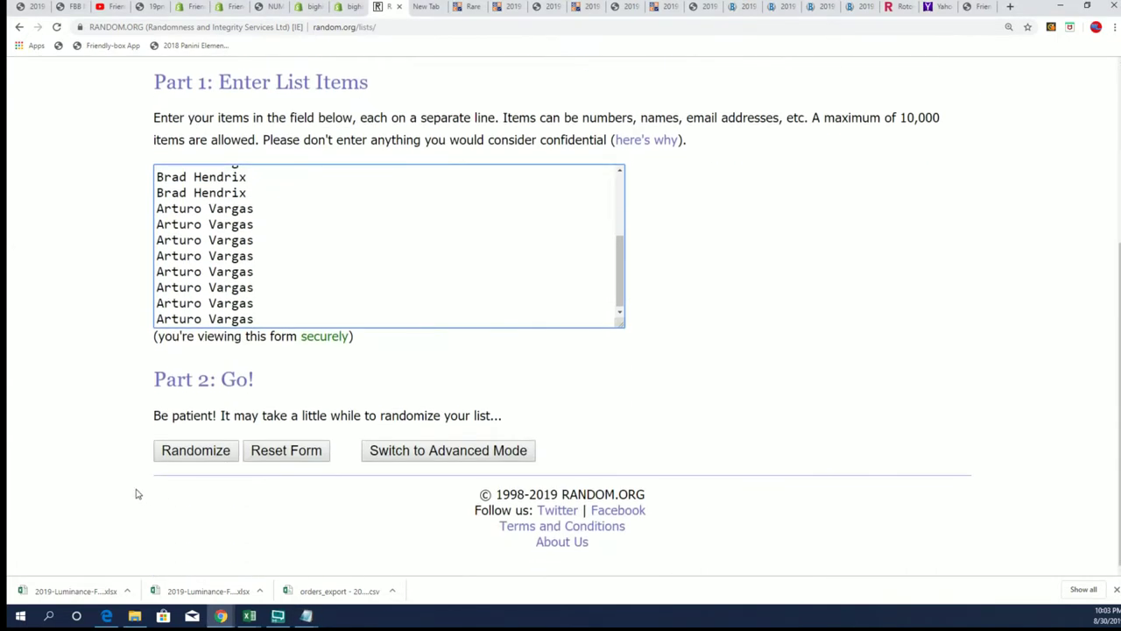
left_click(194, 451)
scroll(188, 455, "down", 4)
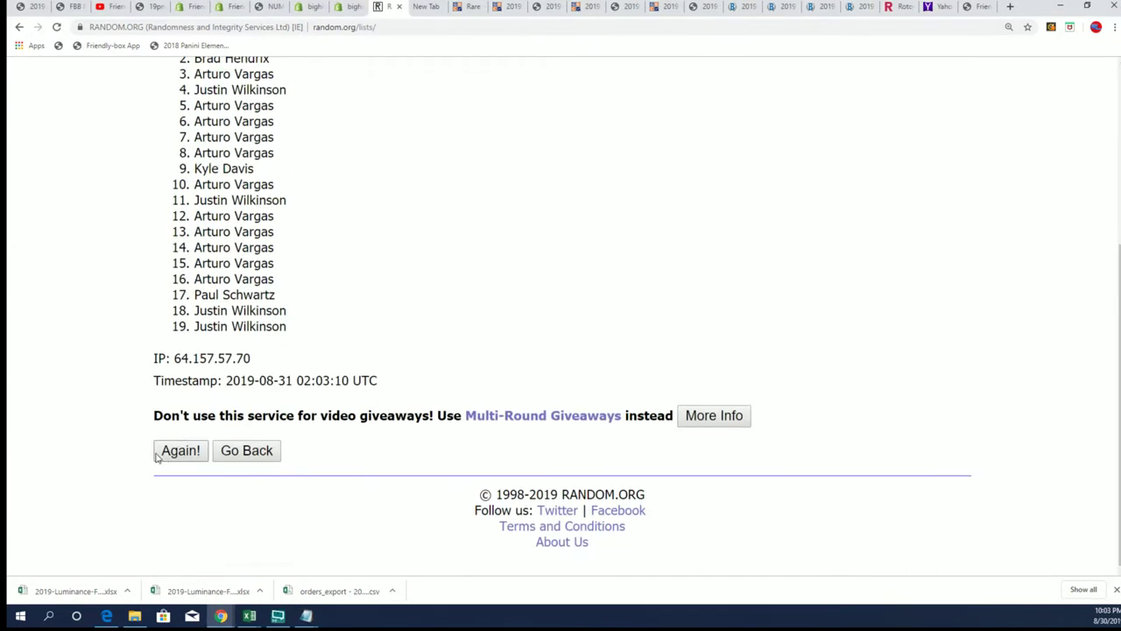
left_click(180, 478)
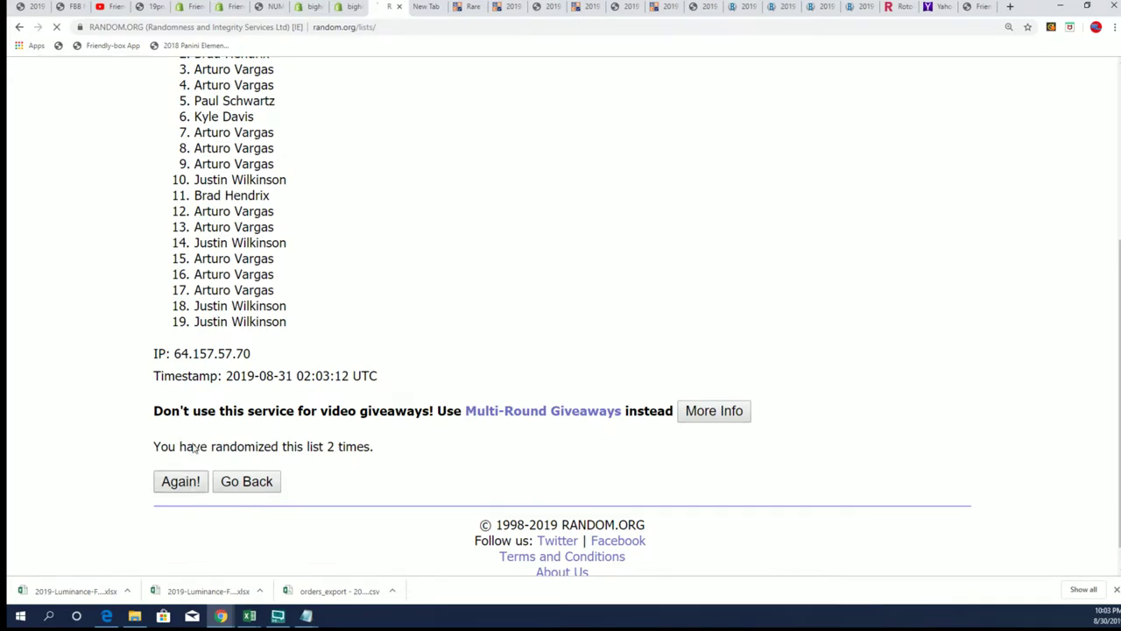
left_click(181, 450)
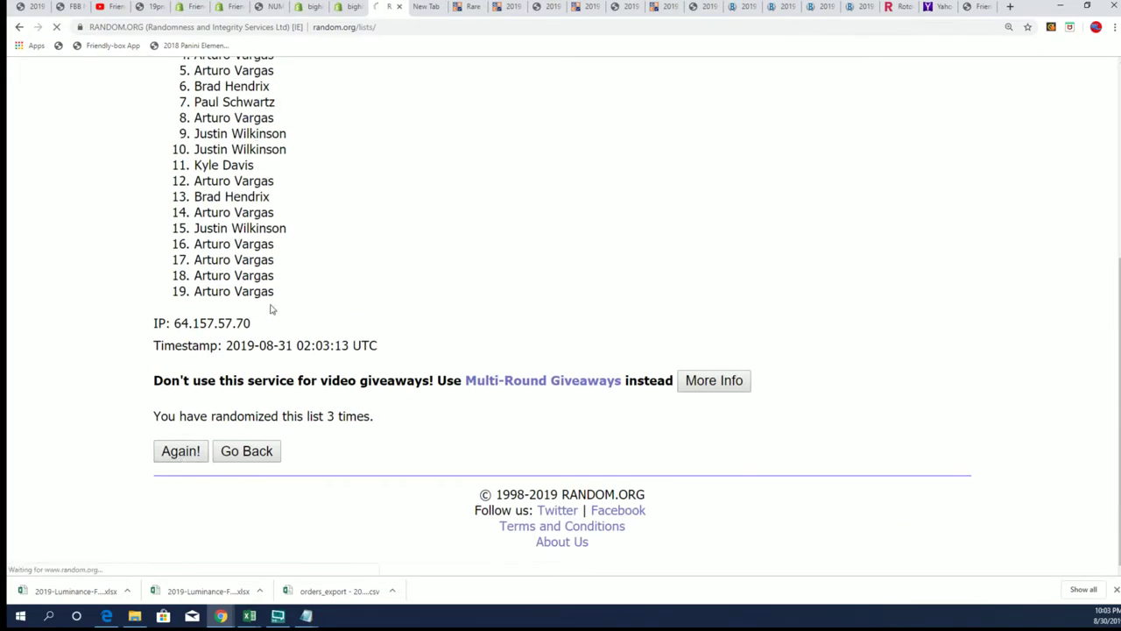
scroll(188, 471, "down", 4)
left_click(180, 451)
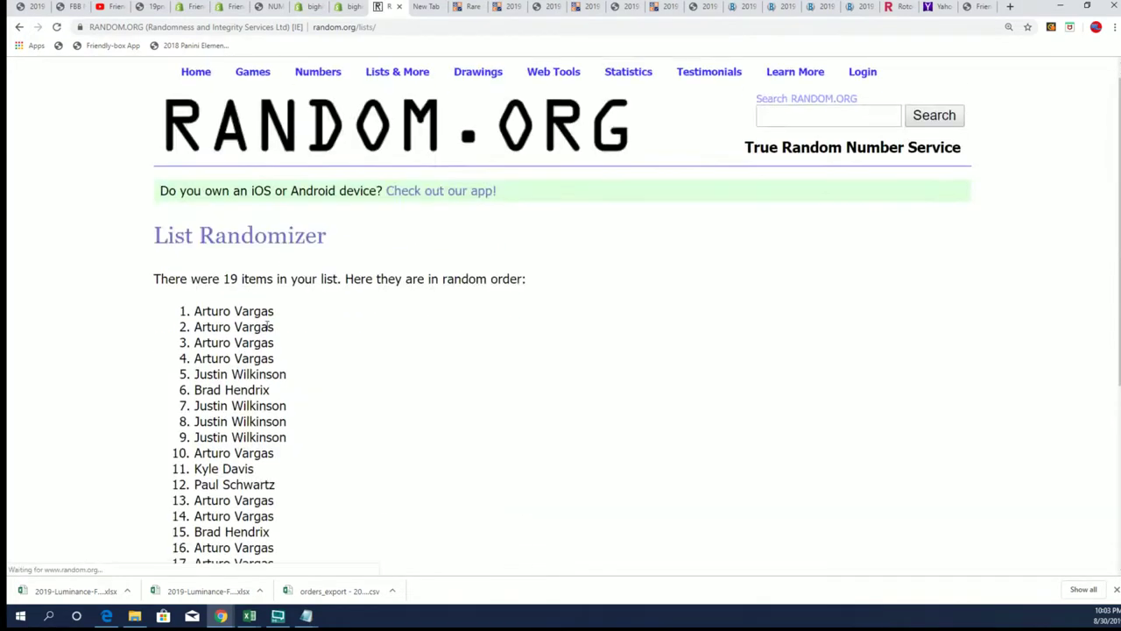
scroll(188, 443, "down", 4)
left_click(183, 450)
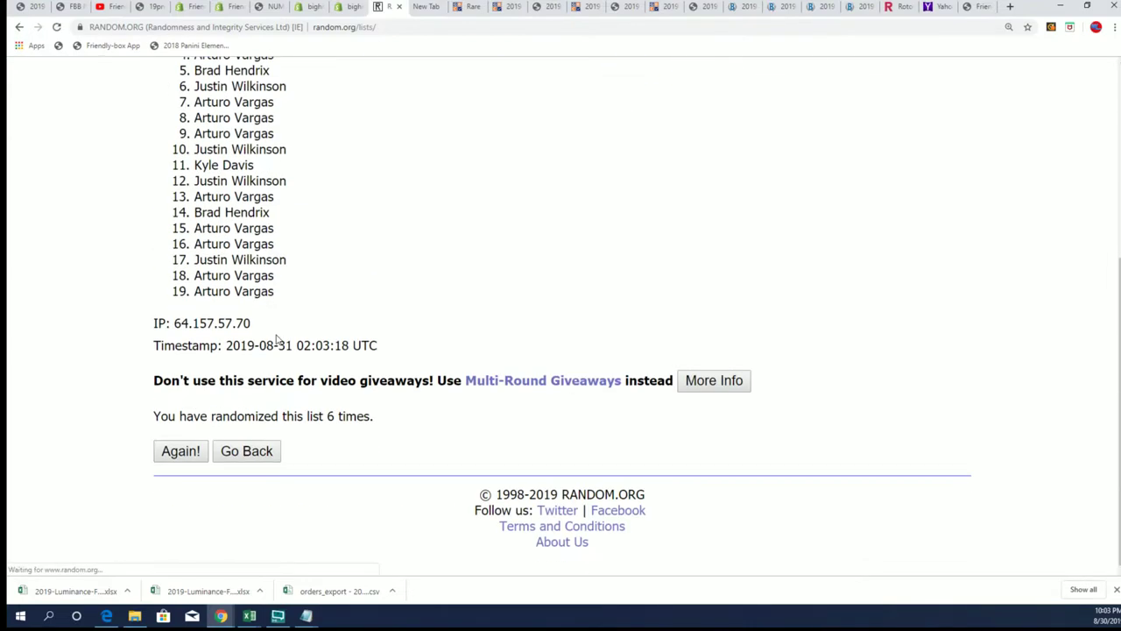
left_click(180, 450)
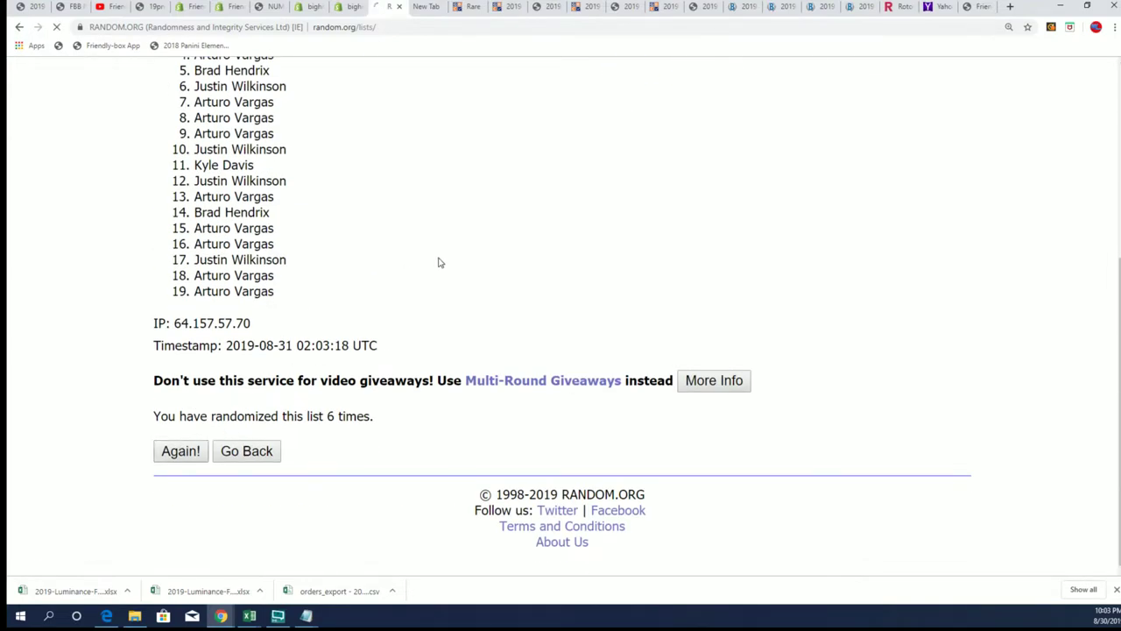
scroll(418, 259, "down", 3)
Step: Copy the final shuffled list of 19 owner names
mouse_move(180, 152)
left_mouse_down()
mouse_move(288, 385)
mouse_move(288, 441)
mouse_move(302, 434)
left_mouse_up()
right_click(233, 256)
left_click(262, 263)
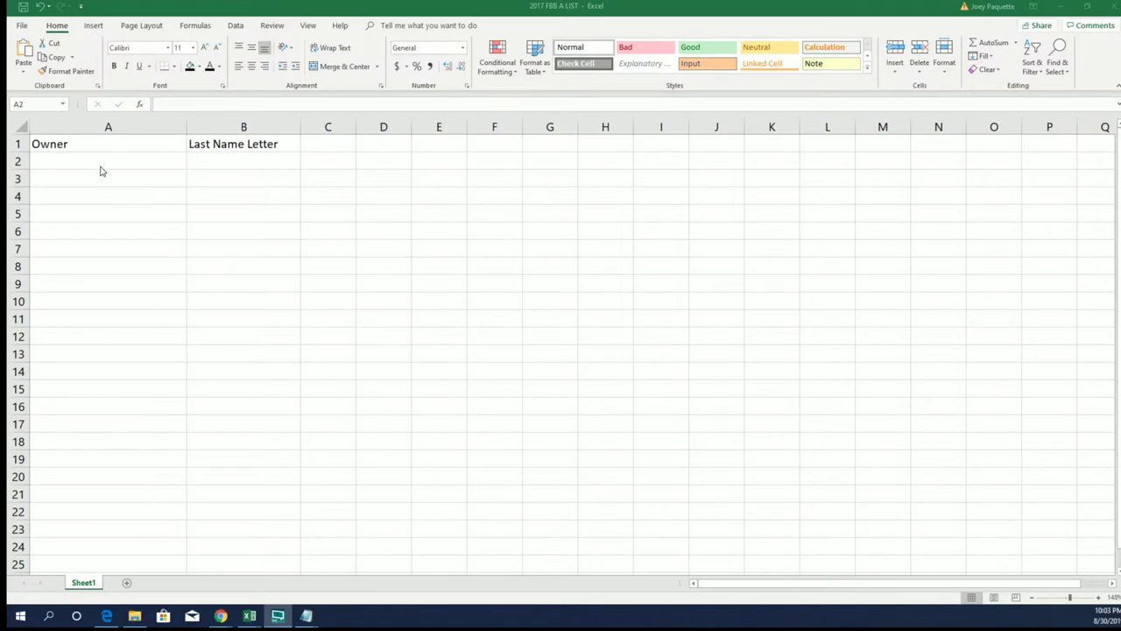
Step: Paste the shuffled names into A2:A20 under the Owner heading
left_click(91, 163)
right_click(147, 163)
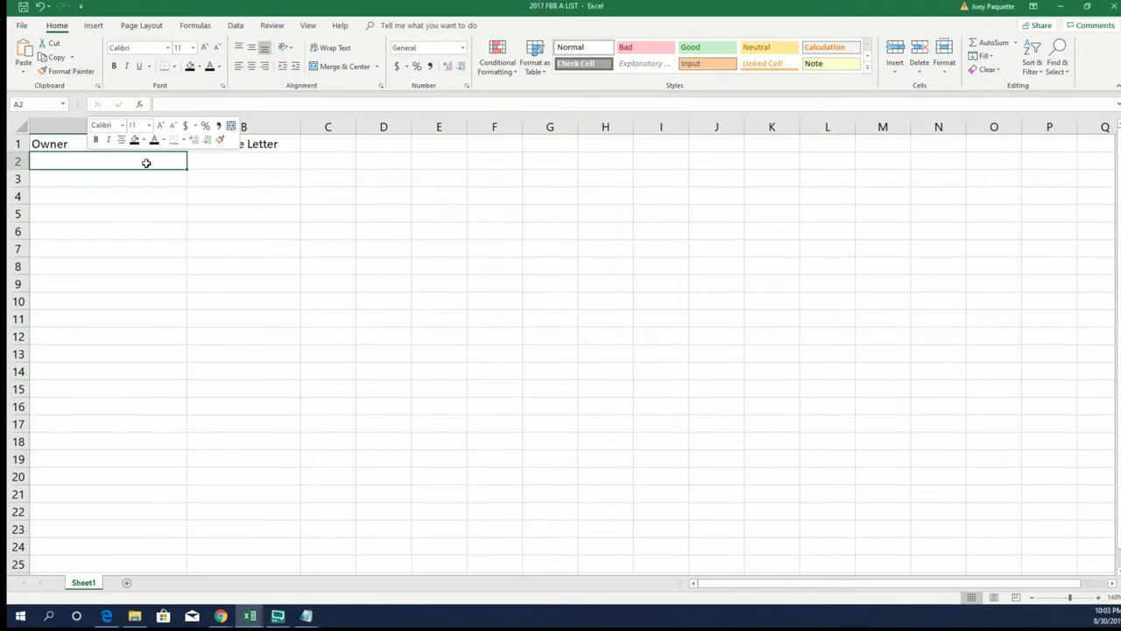
left_click(132, 208)
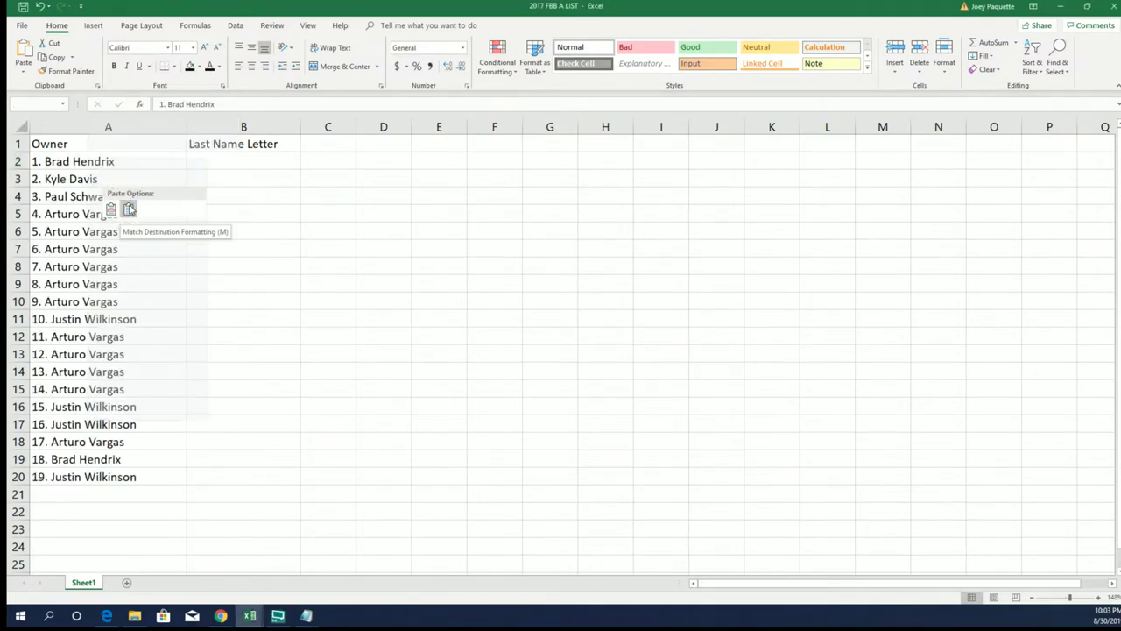
Step: Narrow column A to fit the names and select cell B2
left_click(238, 161)
left_click(182, 127)
left_click_drag(188, 127, 158, 131)
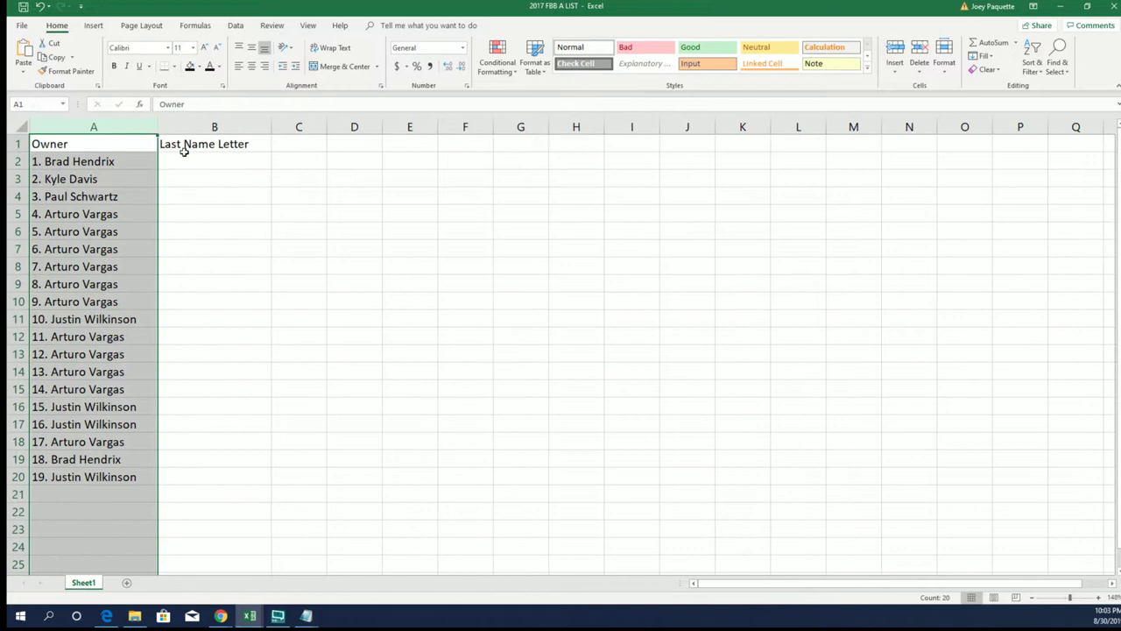
left_click(237, 158)
Step: Hide Excel and open a blank List Randomizer form on RANDOM.ORG
left_click(1060, 6)
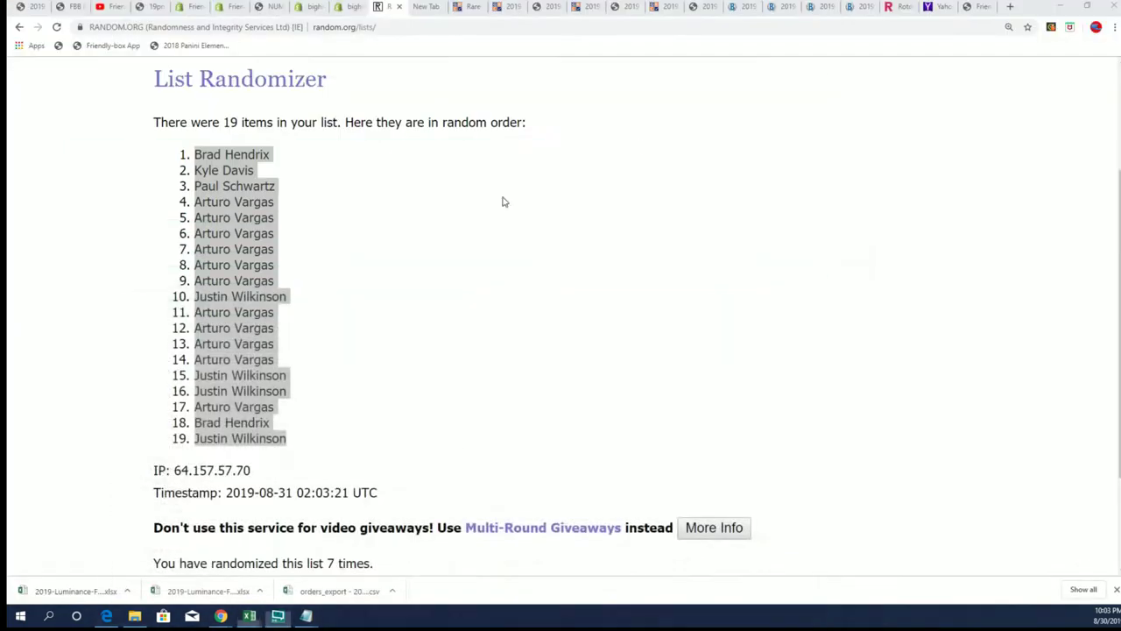
scroll(503, 202, "up", 2)
mouse_move(400, 93)
left_click(408, 112)
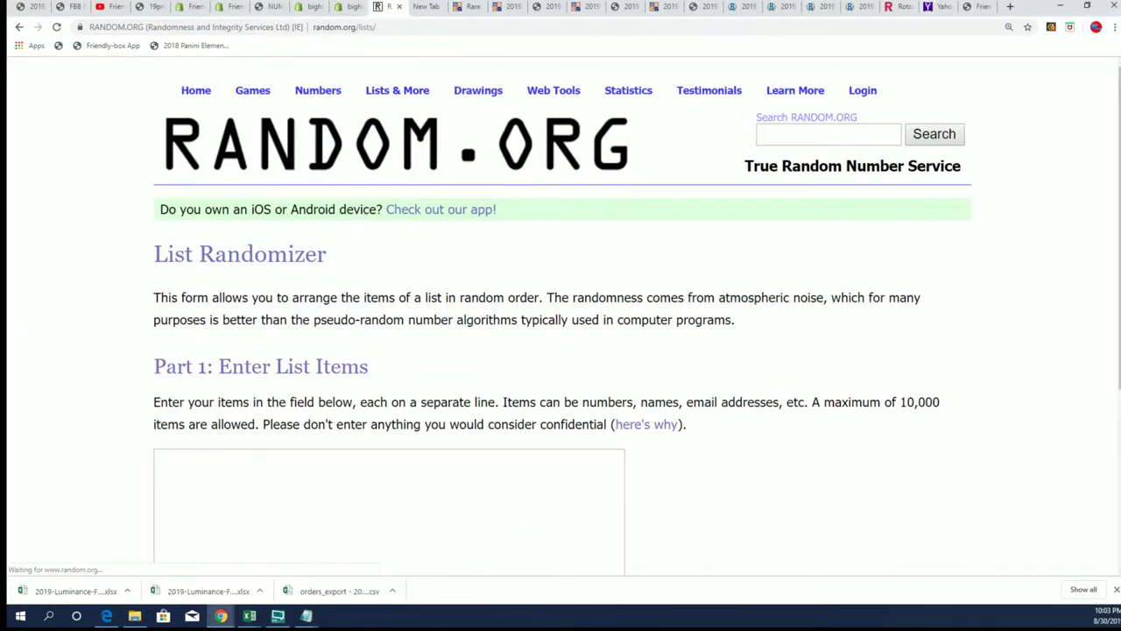
Step: Copy the letter groups A through W from Notepad for the randomizer's list box
left_click(306, 616)
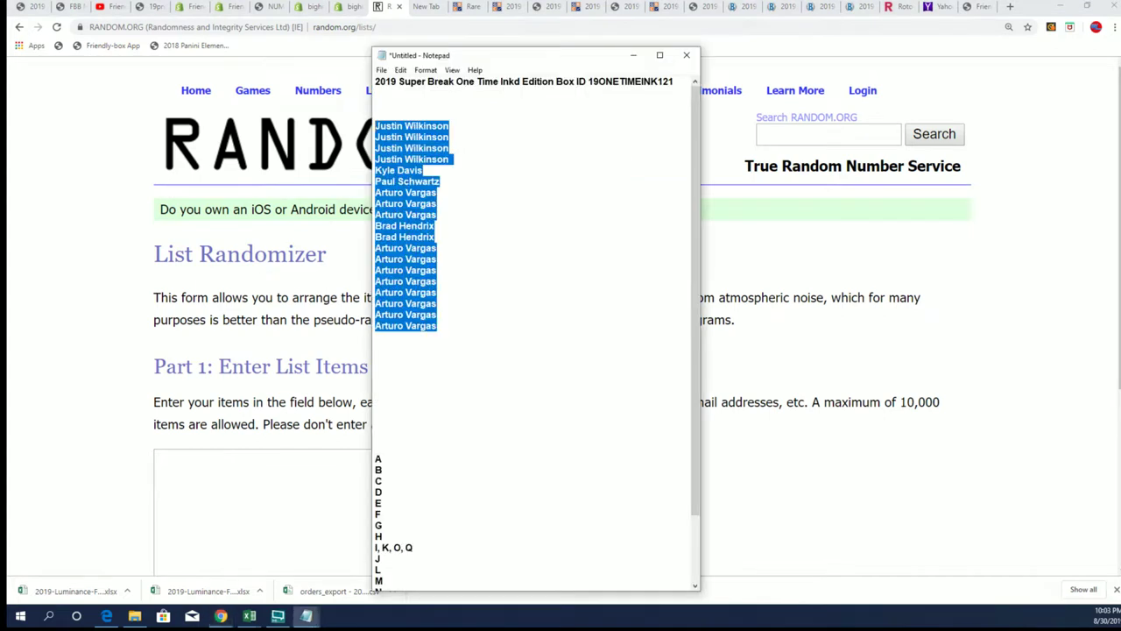
double_click(549, 45)
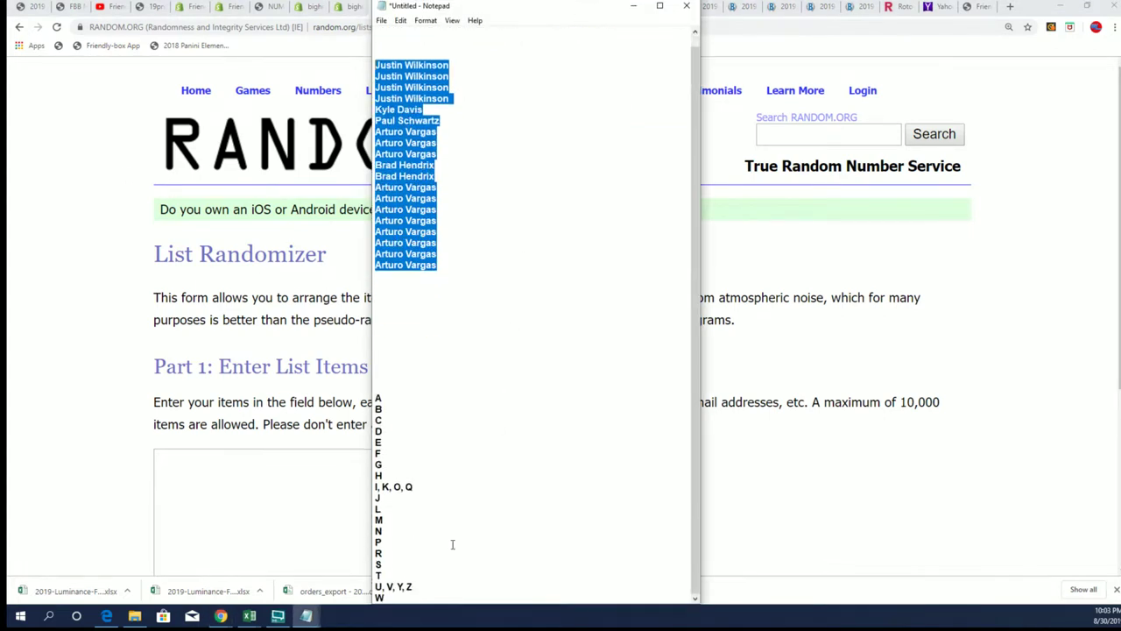
mouse_move(385, 598)
left_mouse_down()
mouse_move(390, 415)
mouse_move(378, 396)
left_mouse_up()
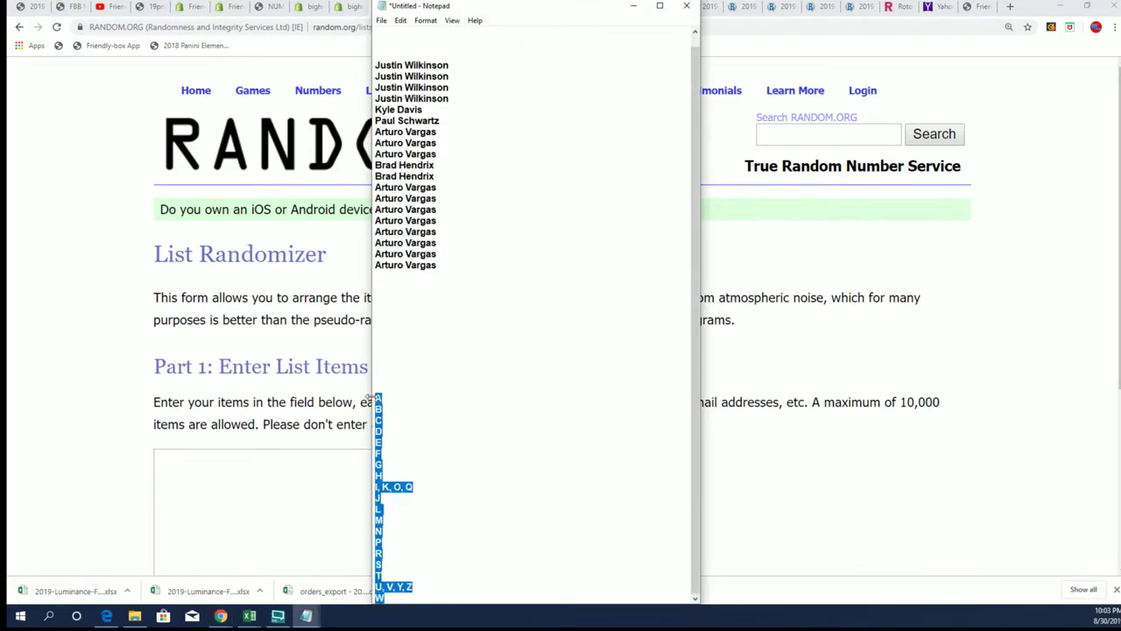
right_click(375, 393)
left_click(405, 429)
left_click(249, 512)
right_click(209, 496)
Step: Paste the letter groups into the list box and randomize them
left_click(207, 373)
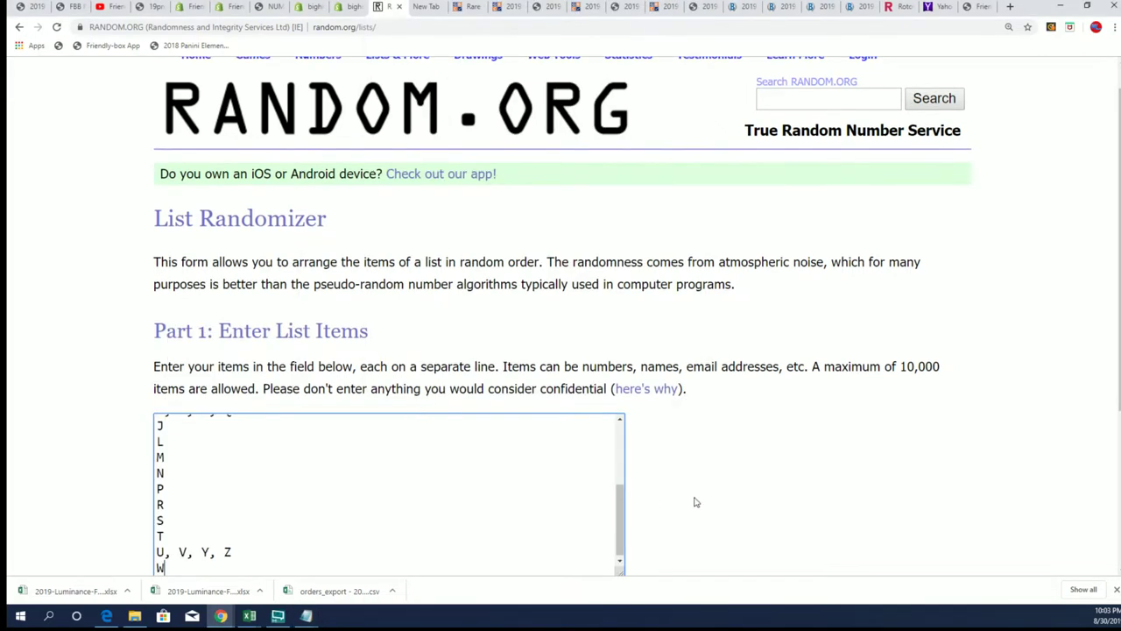
scroll(680, 500, "down", 3)
left_click(197, 459)
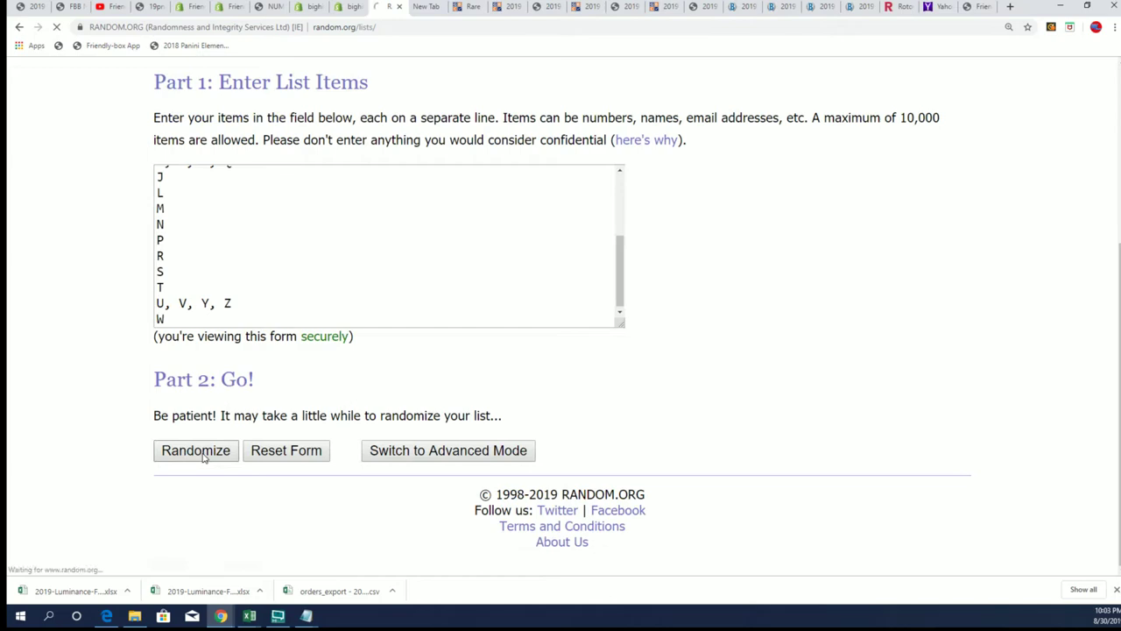
Step: Re-randomize the letter list to seven shuffles total, then select the 19 results
left_click(185, 454)
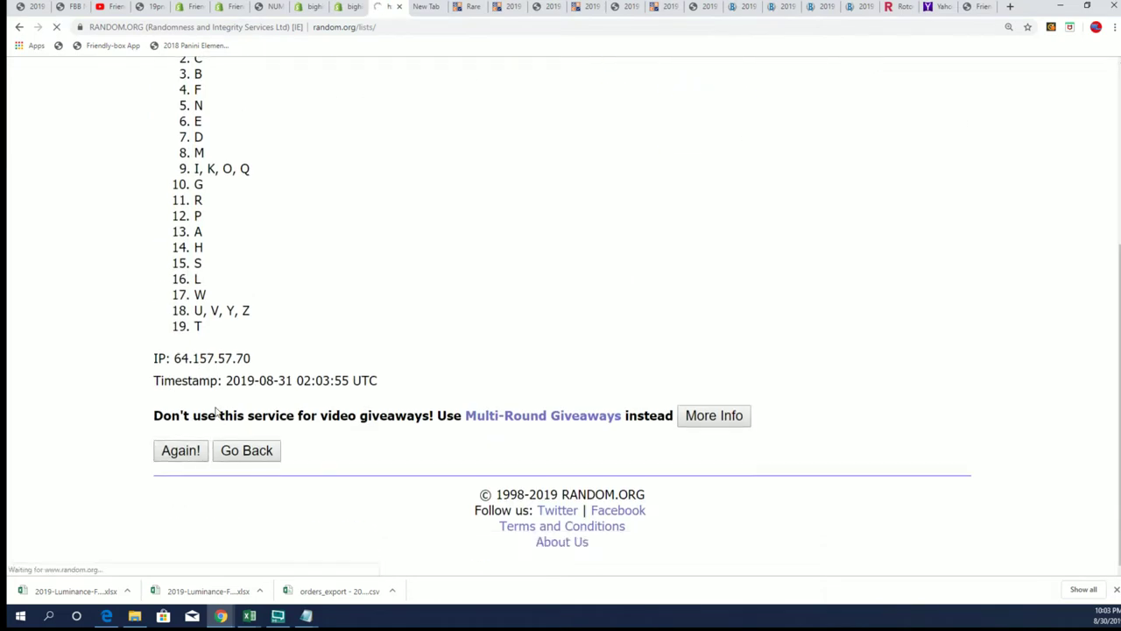
left_click(172, 452)
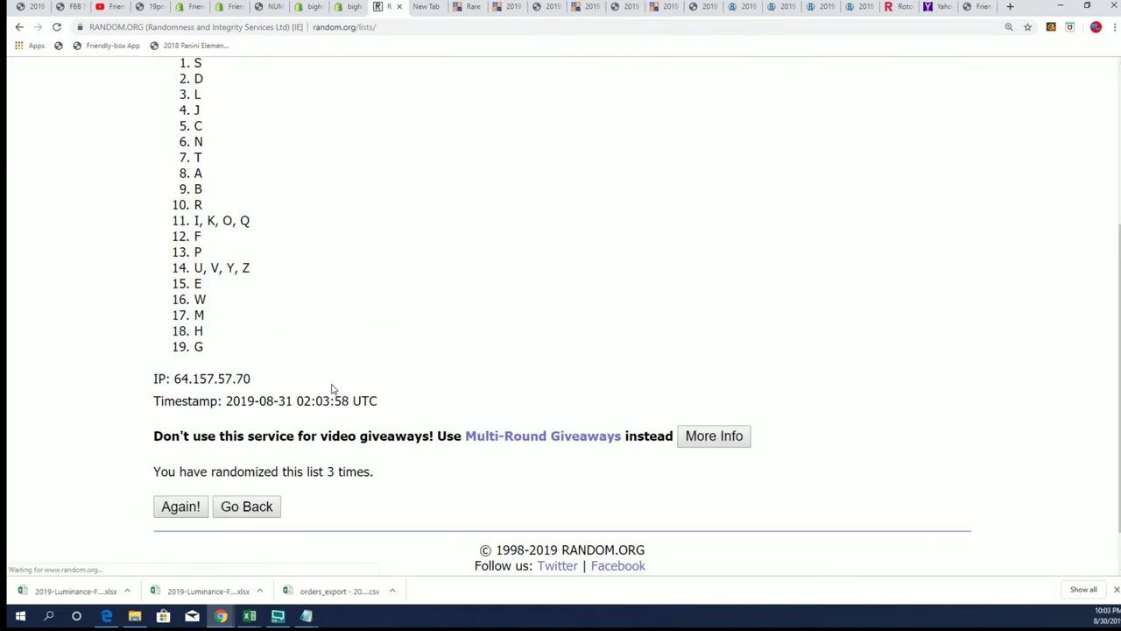
left_click(184, 450)
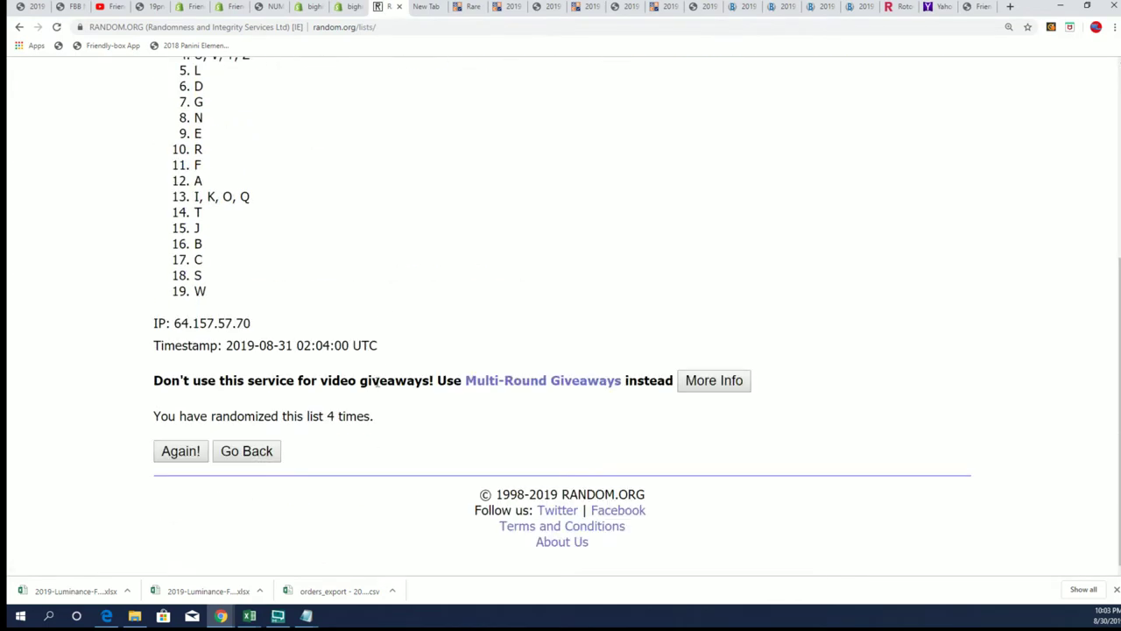
left_click(186, 450)
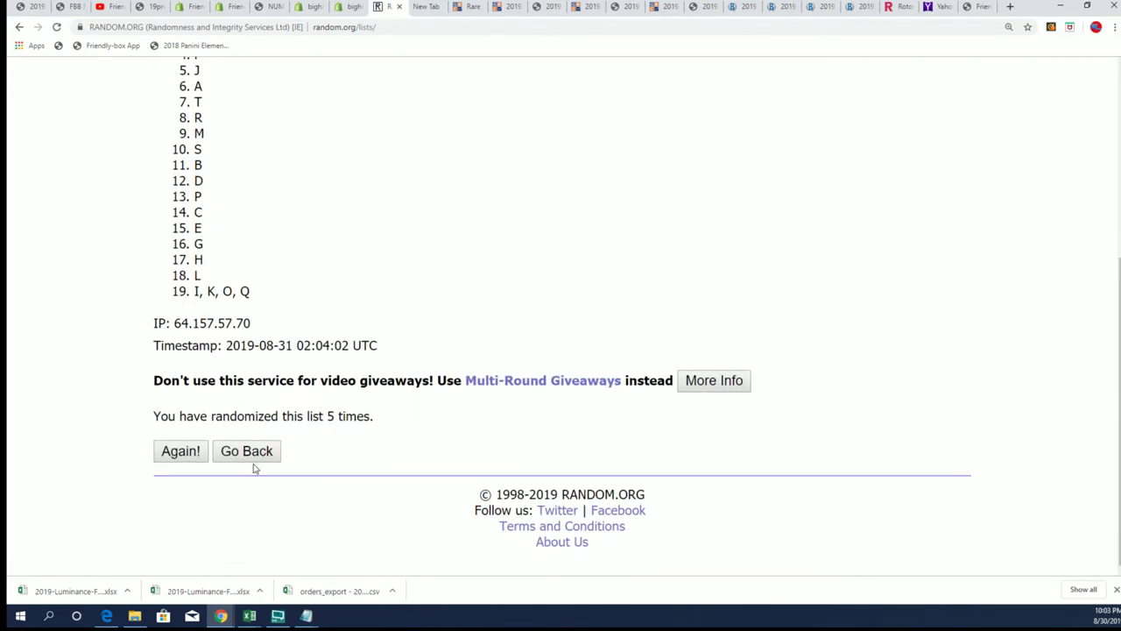
left_click(181, 451)
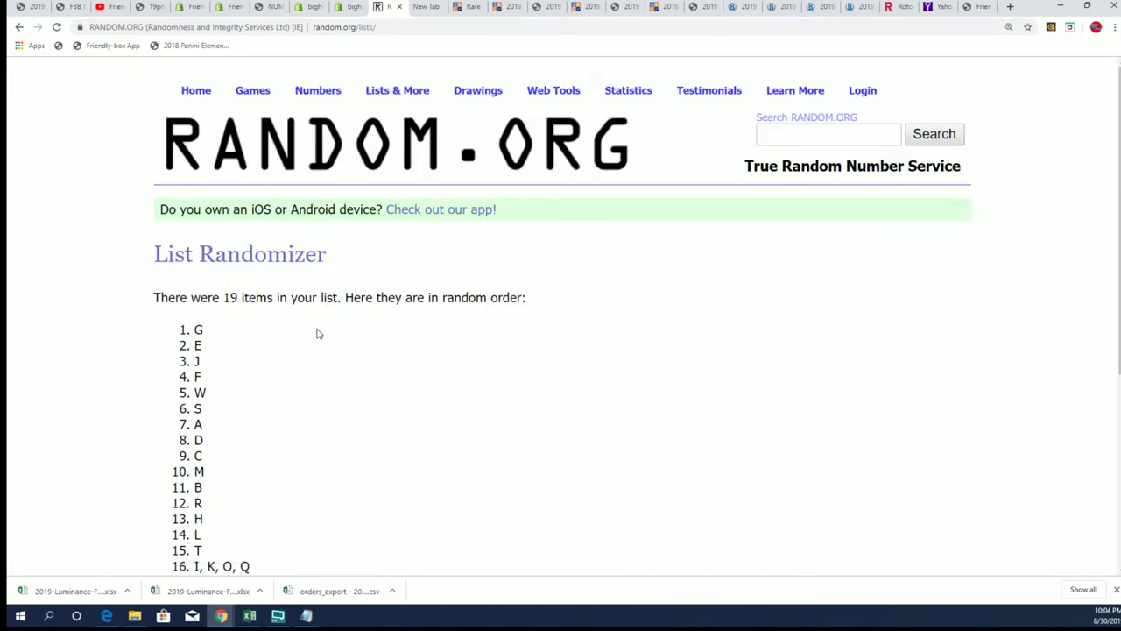
scroll(318, 333, "down", 4)
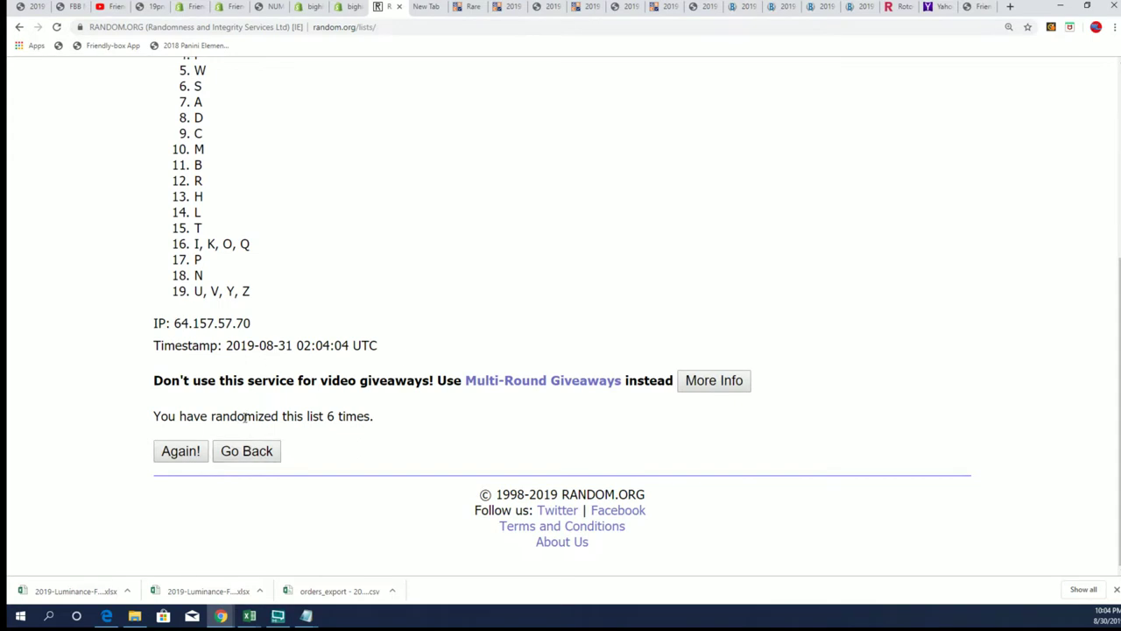
left_click(179, 451)
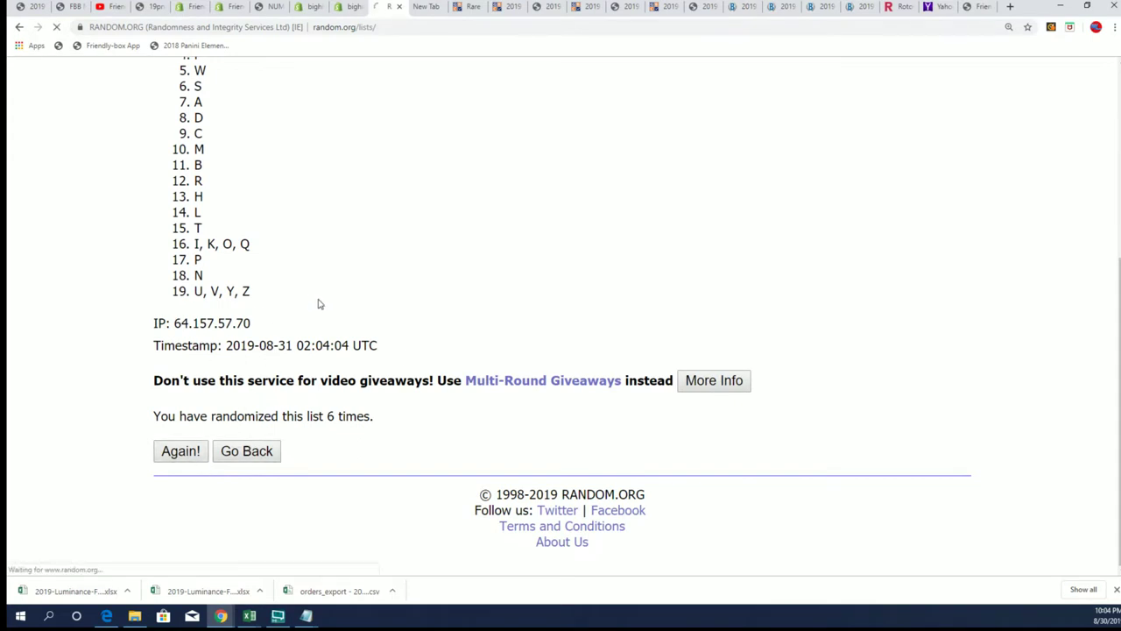
scroll(327, 312, "down", 1)
left_click_drag(194, 154, 234, 445)
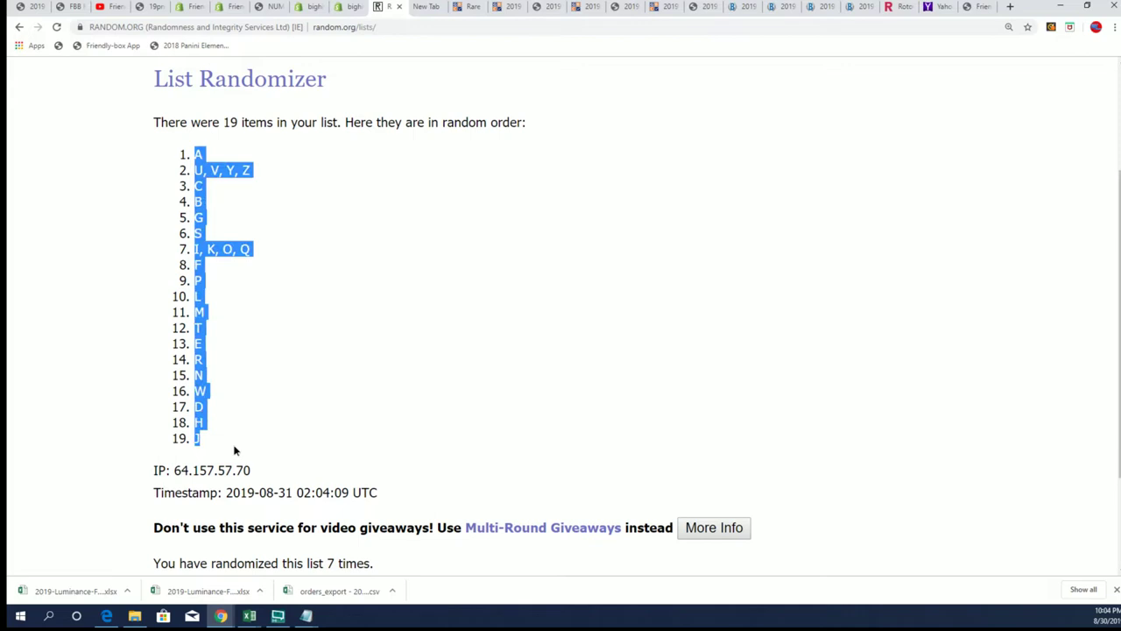
Step: Copy the 19 shuffled letter groups into B2:B20 beside the owners in Excel
right_click(234, 176)
left_click(255, 184)
key("alt+Tab")
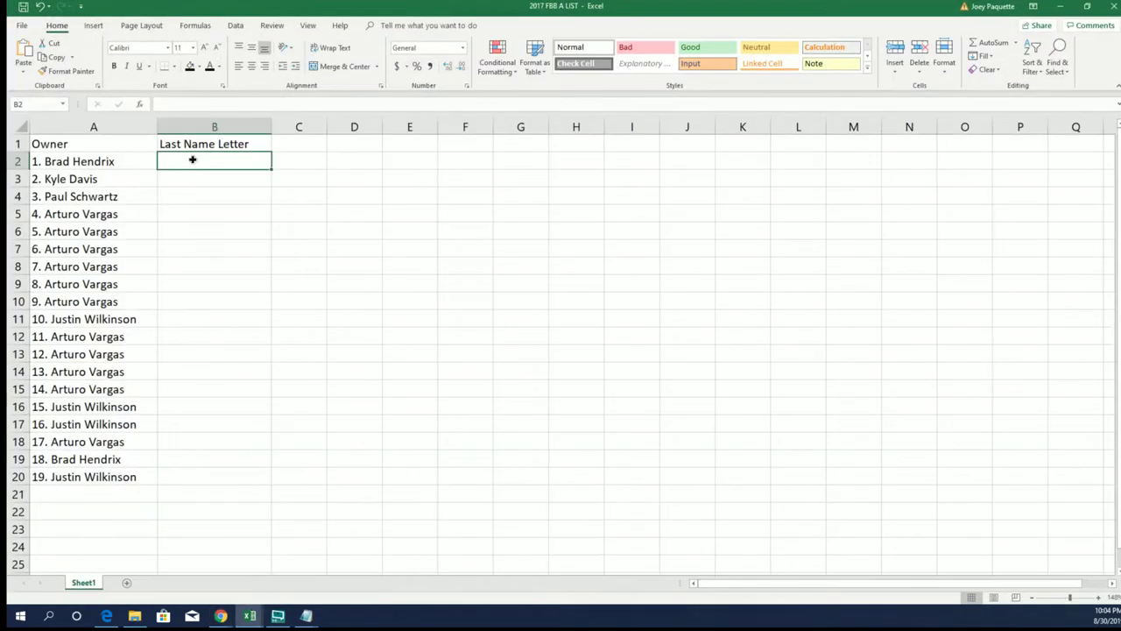
right_click(192, 161)
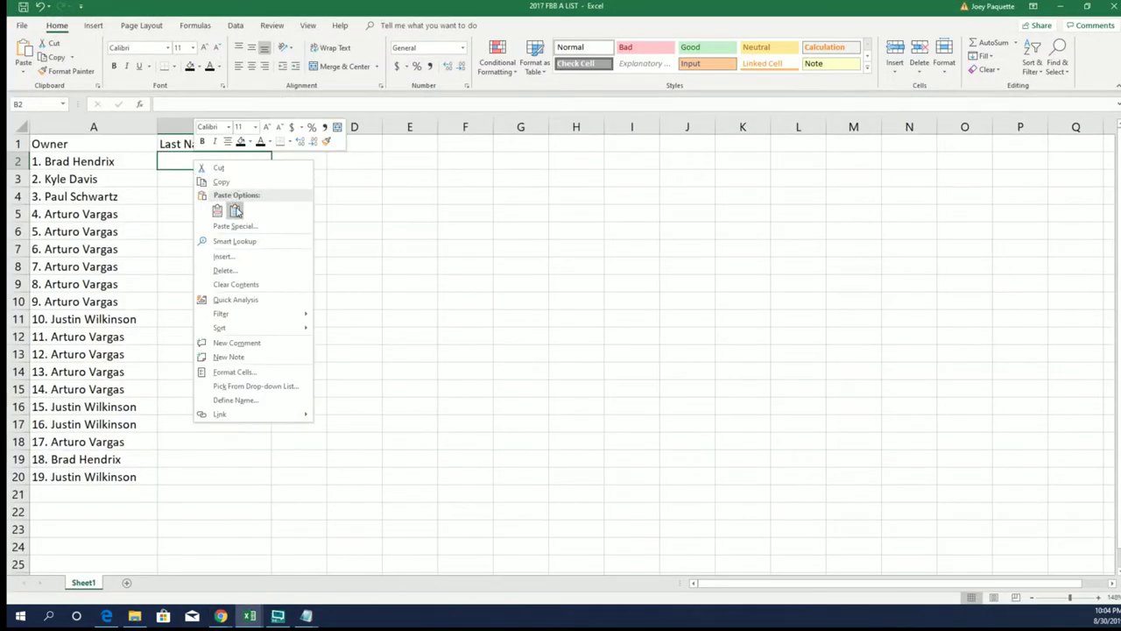
left_click(235, 211)
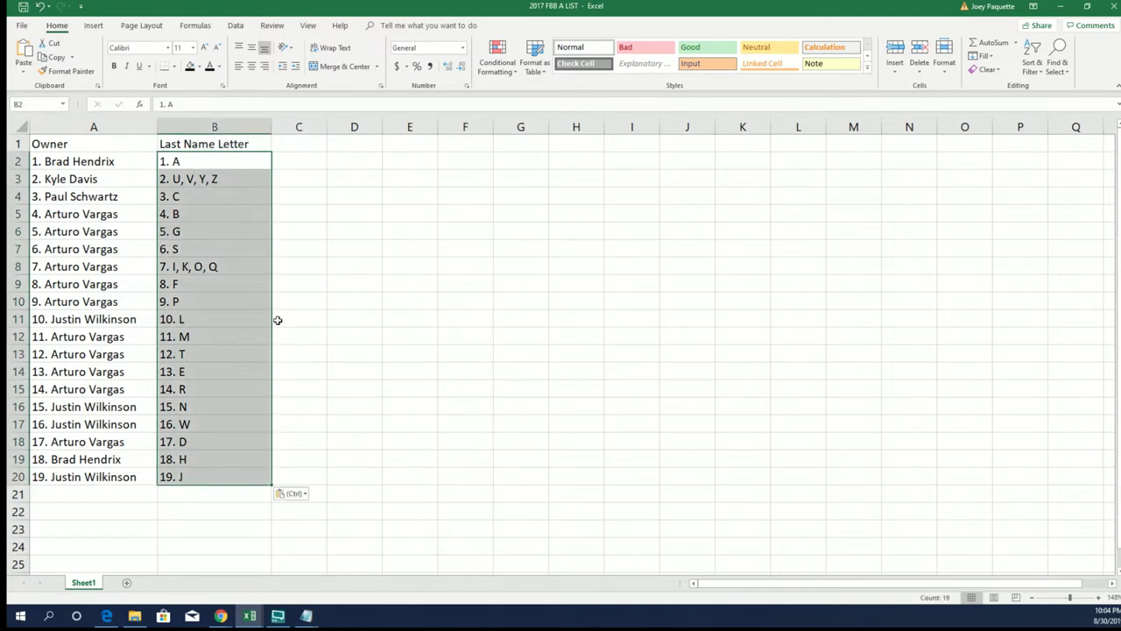